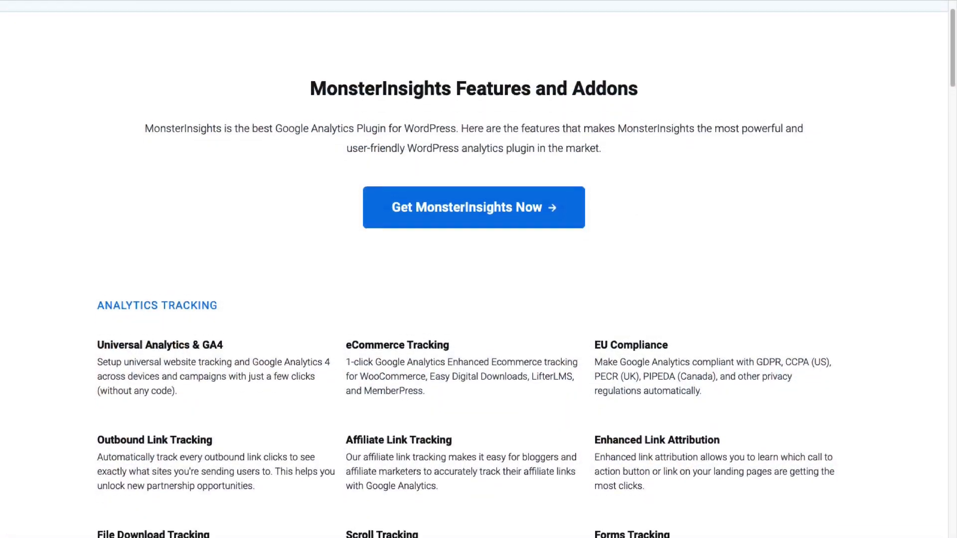
# Review the MonsterInsights features and addons list and compare the Agency, Pro and Plus pricing plans.
pyautogui.scroll(-3, 473, 269)
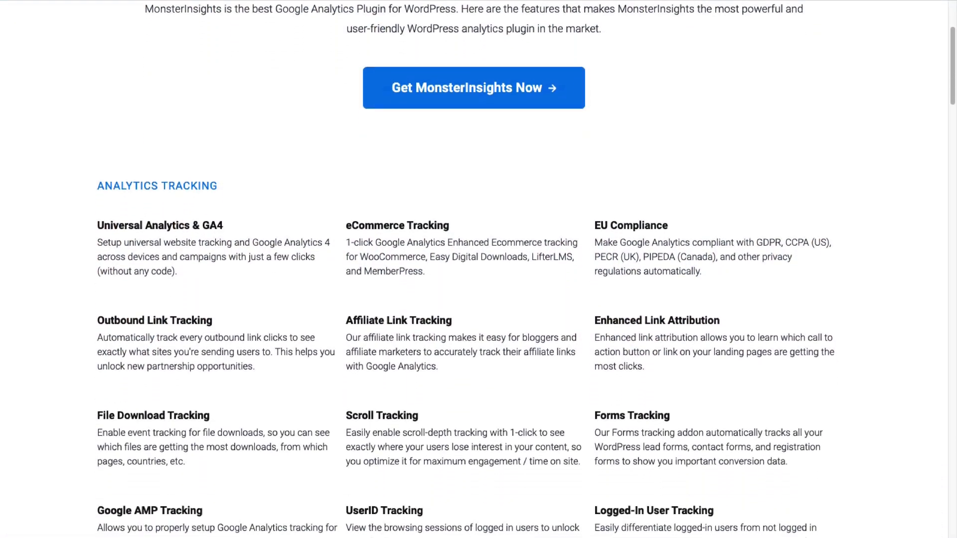
pyautogui.scroll(-3, 474, 270)
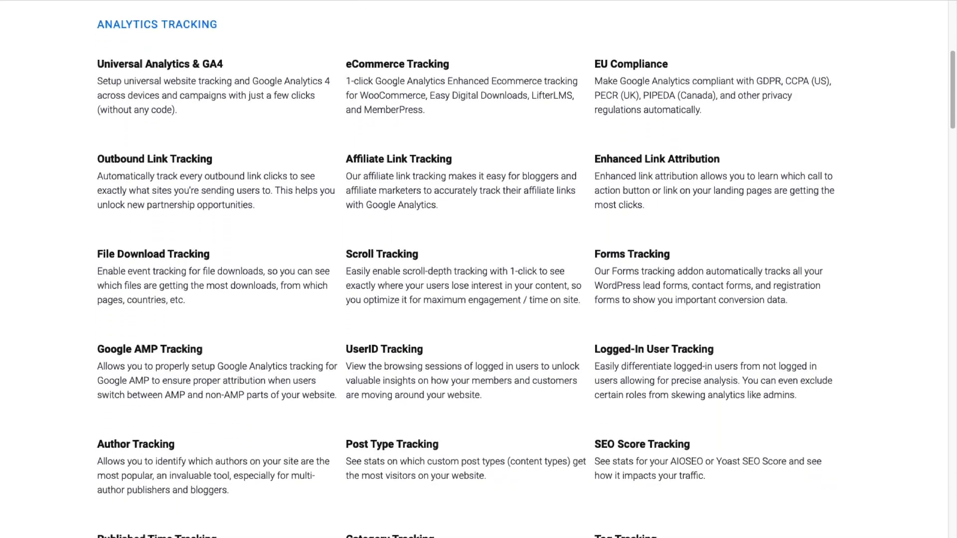
pyautogui.scroll(-3, 474, 269)
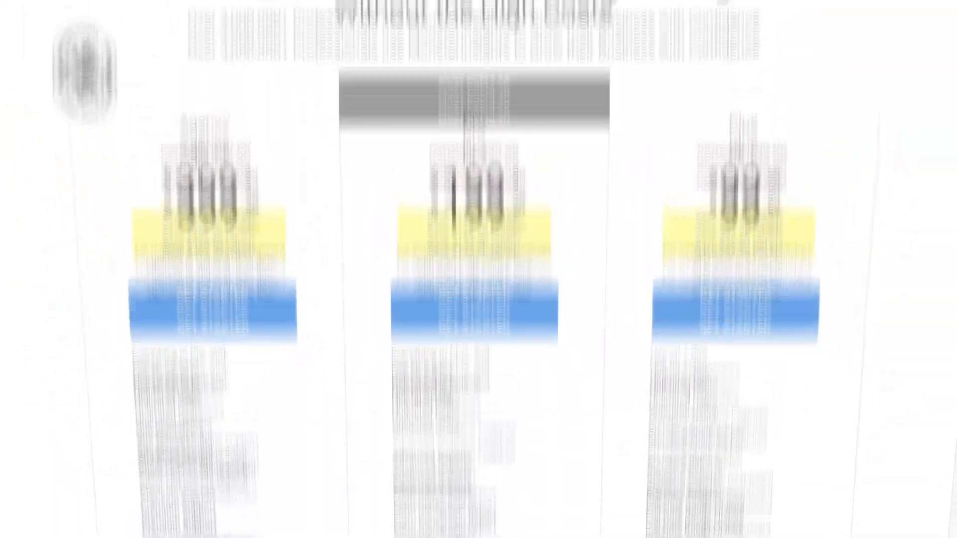
pyautogui.scroll(-1, 473, 269)
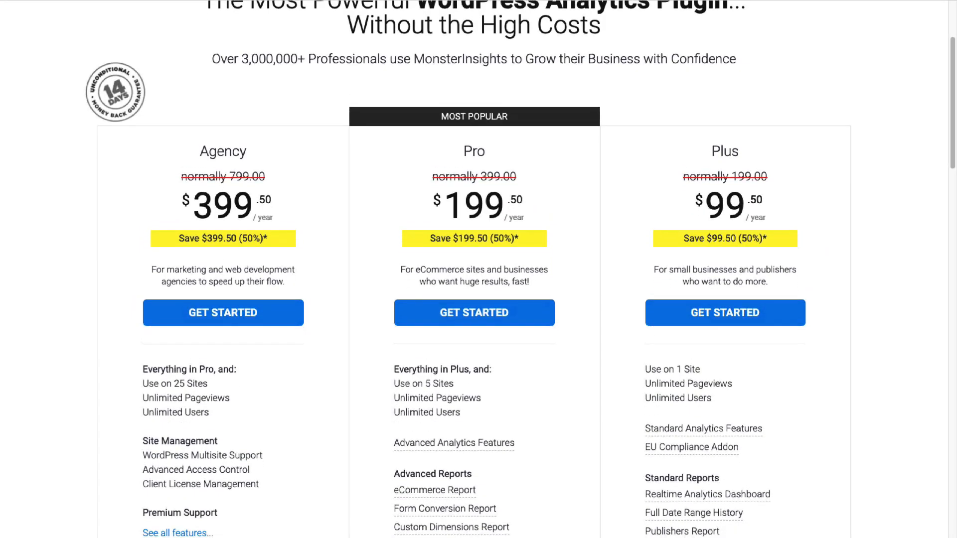
pyautogui.scroll(-2, 473, 269)
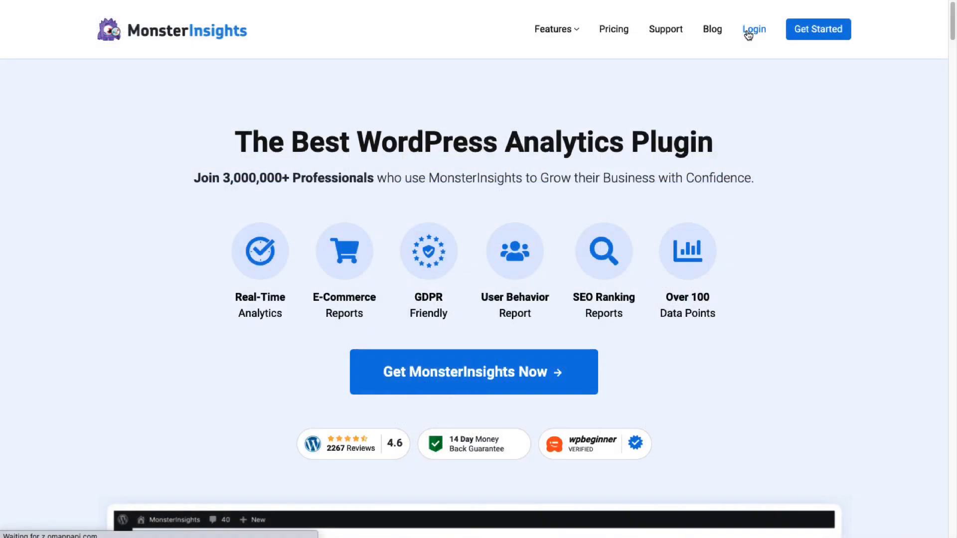
# Log in to the MonsterInsights account and download the MonsterInsights plugin from the license downloads.
pyautogui.click(748, 31)
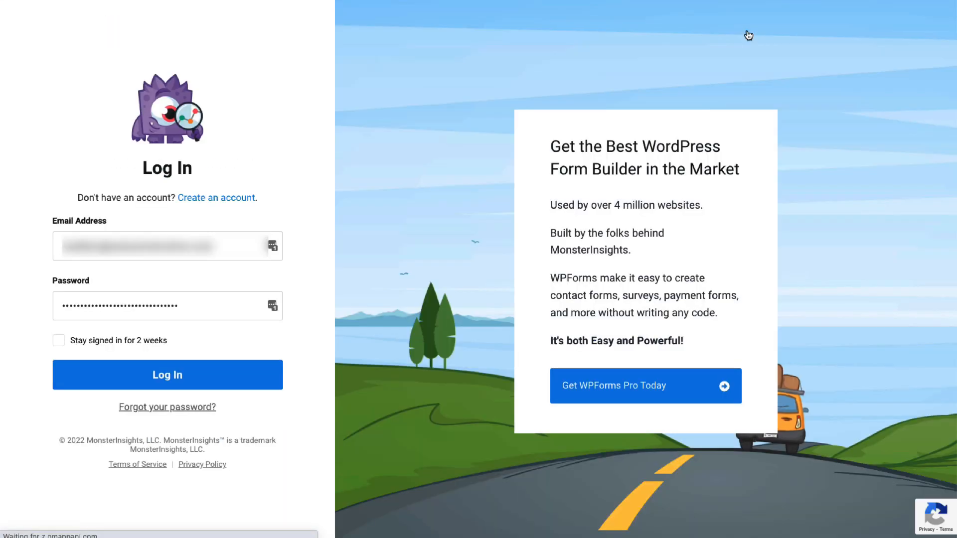
pyautogui.click(226, 381)
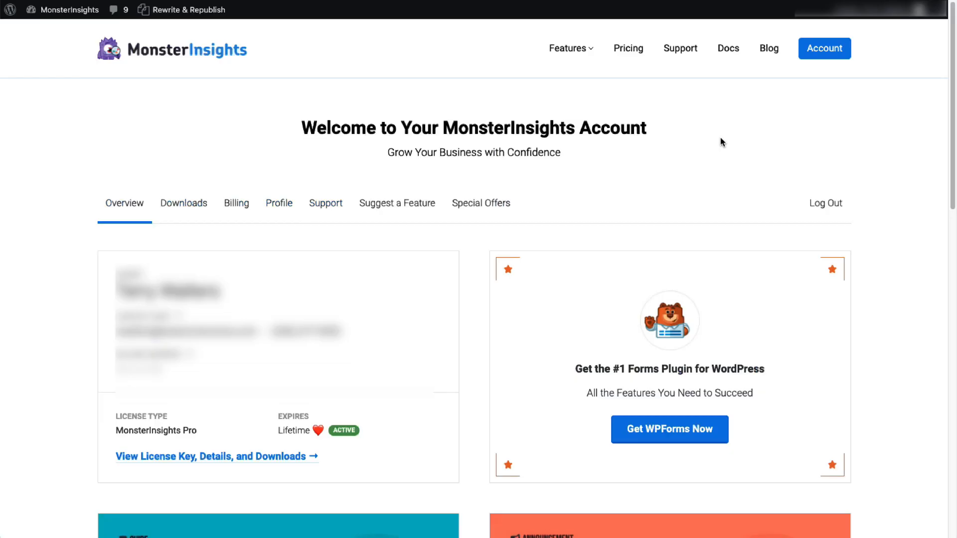
pyautogui.click(281, 458)
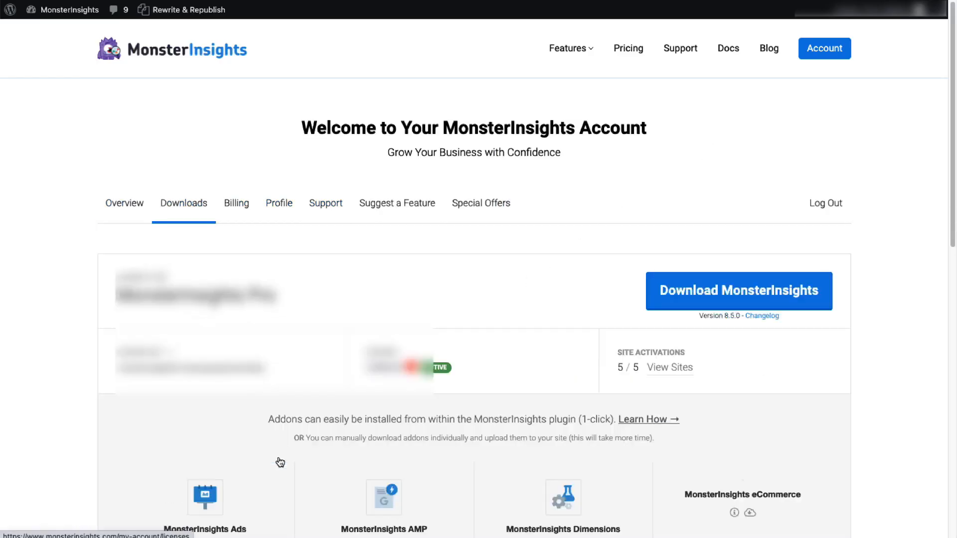
pyautogui.click(735, 298)
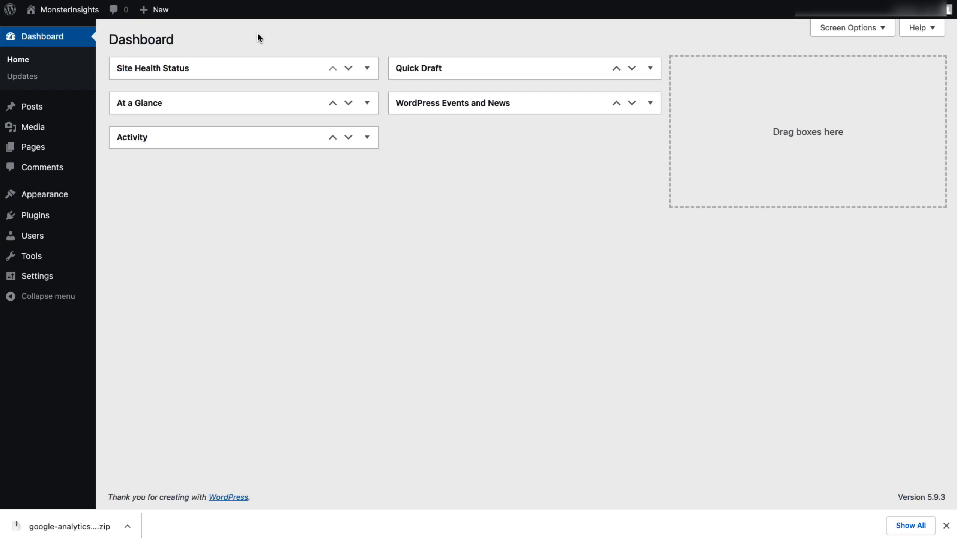
# In the WordPress site, upload google-analytics-premium-v8.5.0.zip as a new plugin, install it and activate it.
pyautogui.moveTo(62, 225)
pyautogui.click(115, 242)
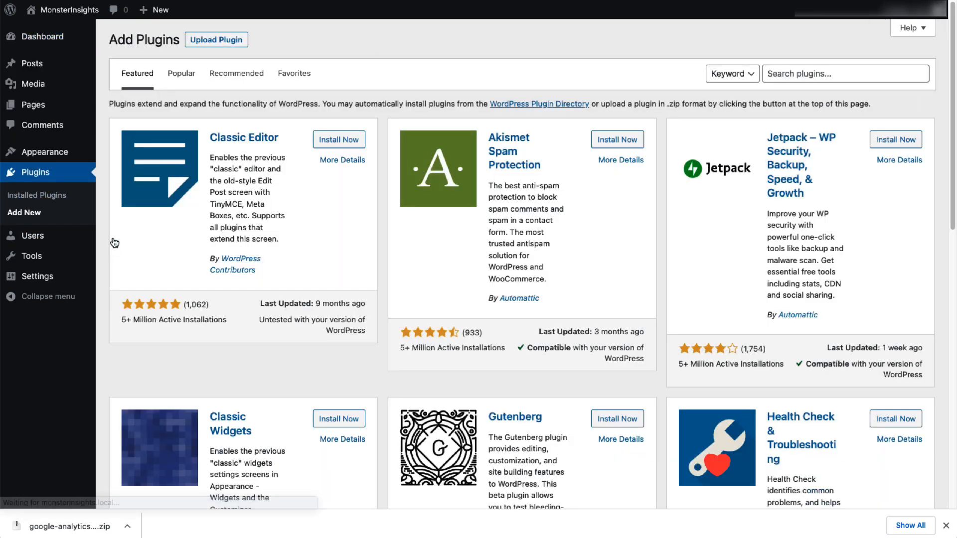
pyautogui.click(226, 47)
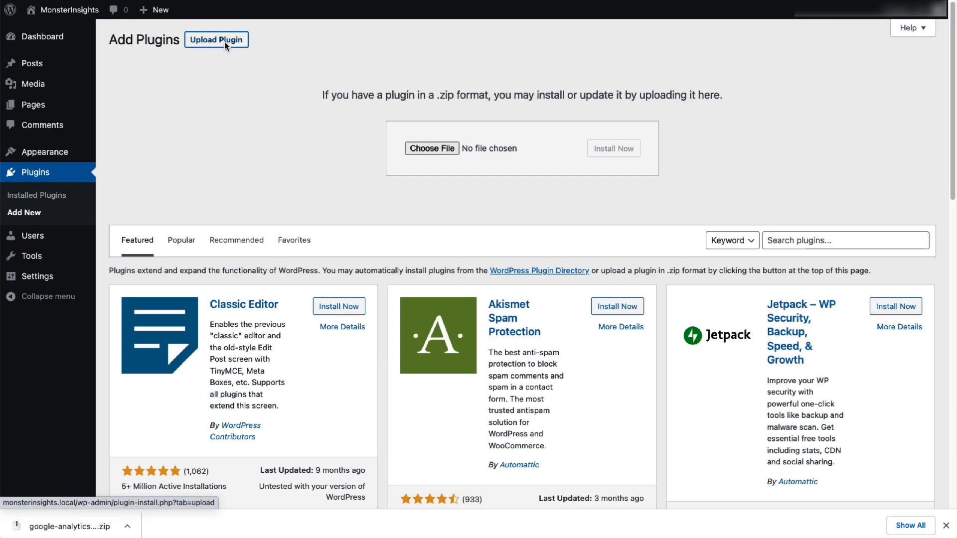
pyautogui.moveTo(69, 526); pyautogui.dragTo(458, 150)
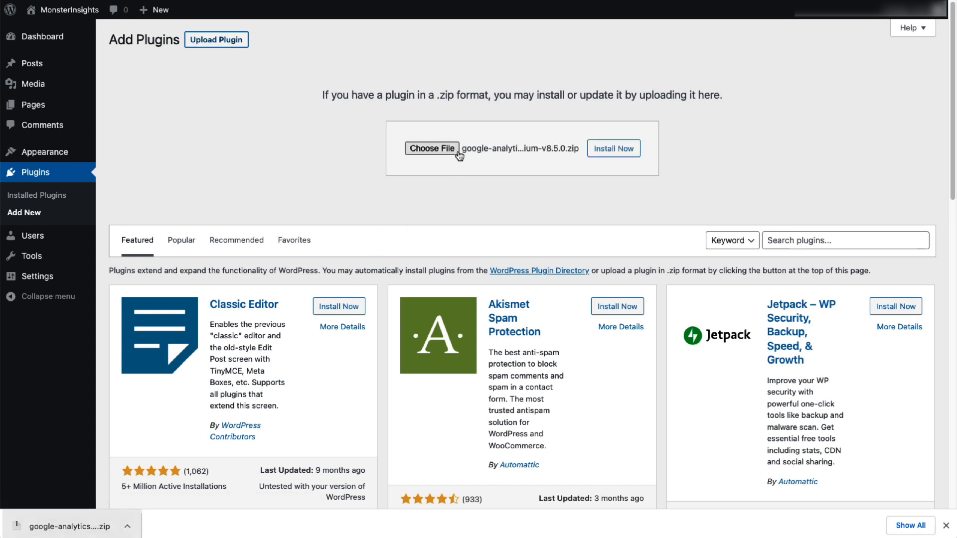
pyautogui.click(608, 154)
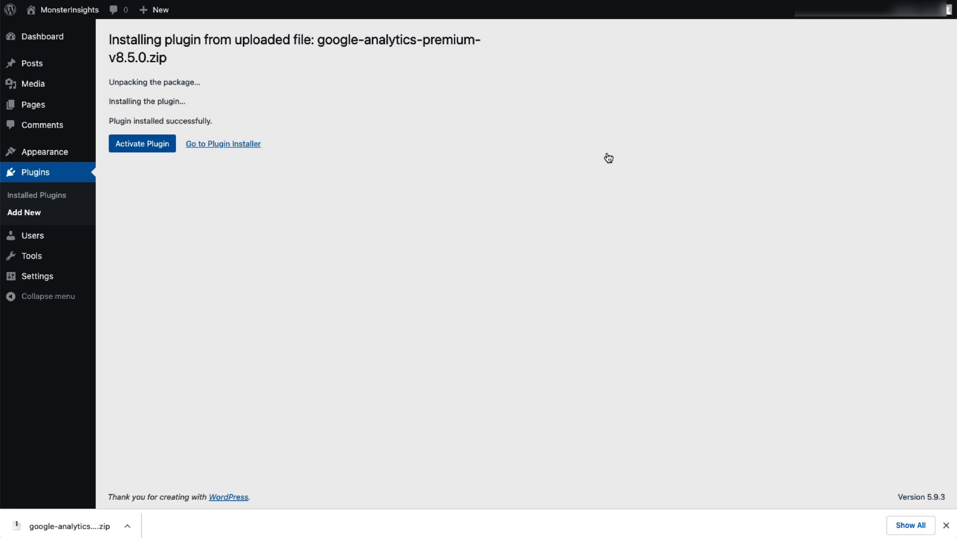
pyautogui.click(159, 148)
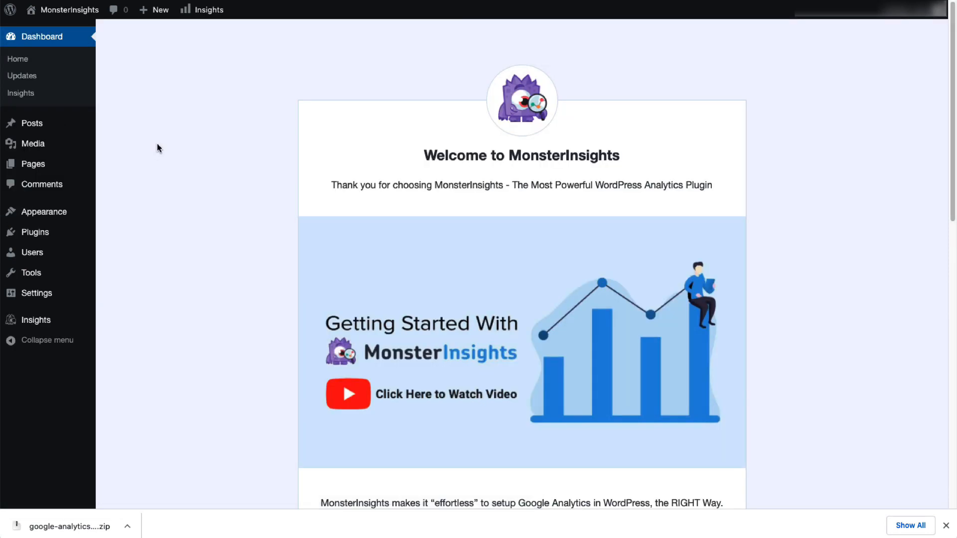
# Launch the MonsterInsights setup wizard and save the website category question to continue.
pyautogui.scroll(-6, 954, 82)
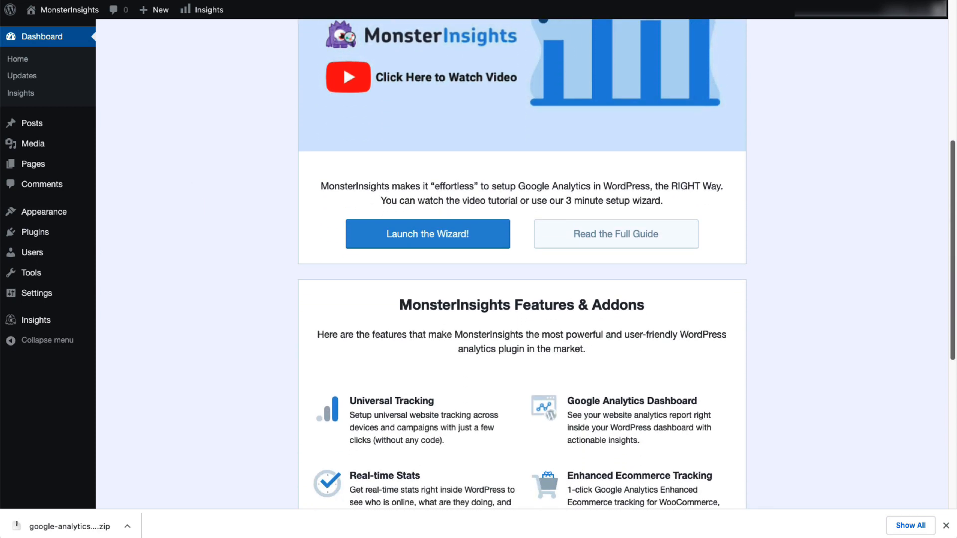
pyautogui.click(474, 235)
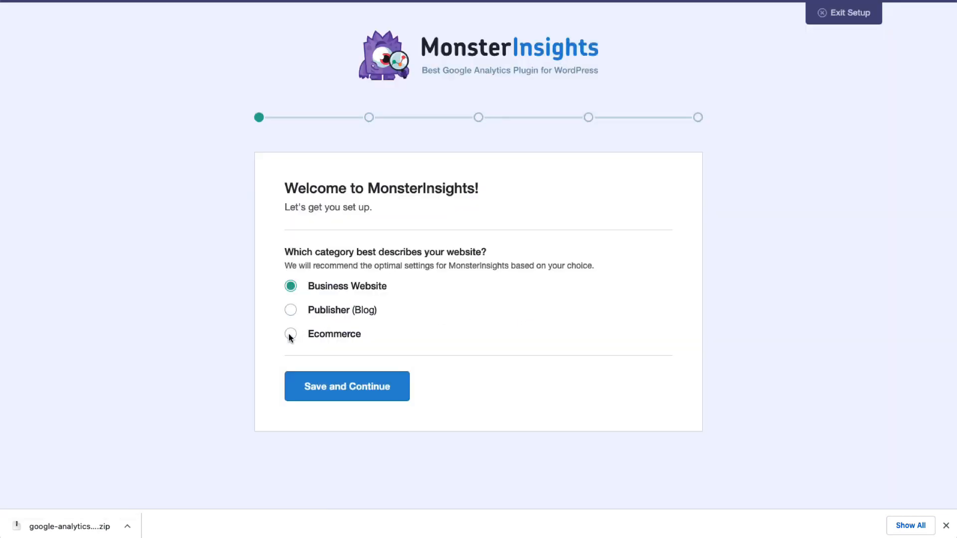
pyautogui.click(308, 384)
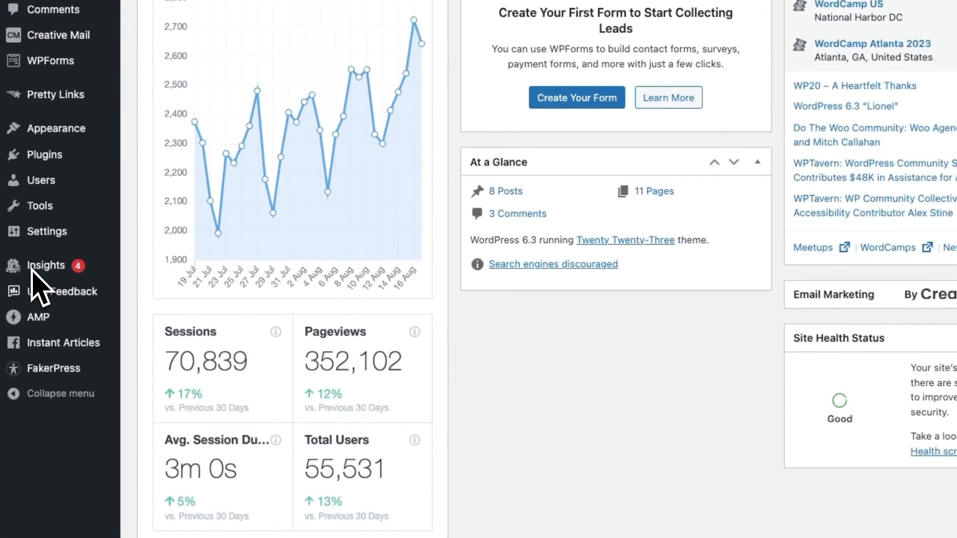
# Install the eCommerce and PPC Tracking addons from the MonsterInsights addons list.
pyautogui.moveTo(36, 271)
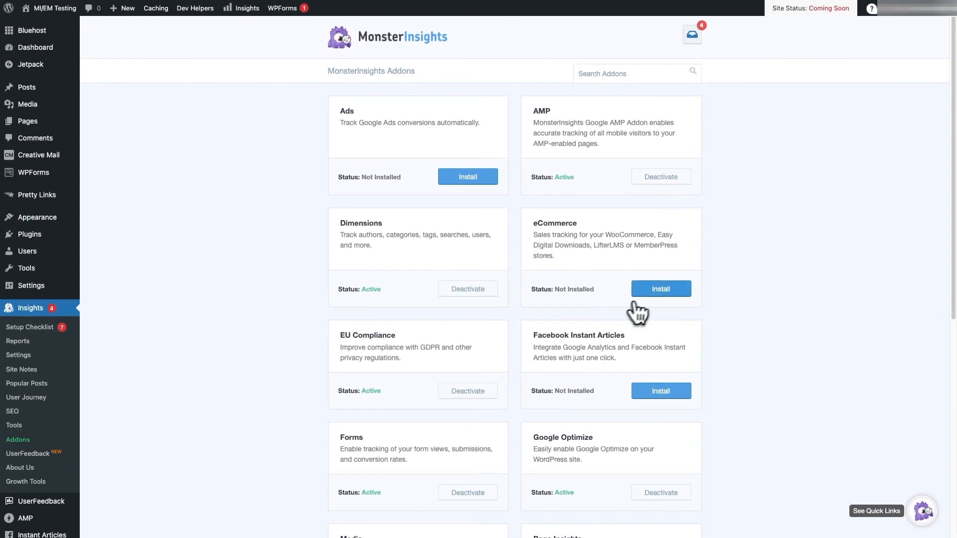
pyautogui.click(651, 293)
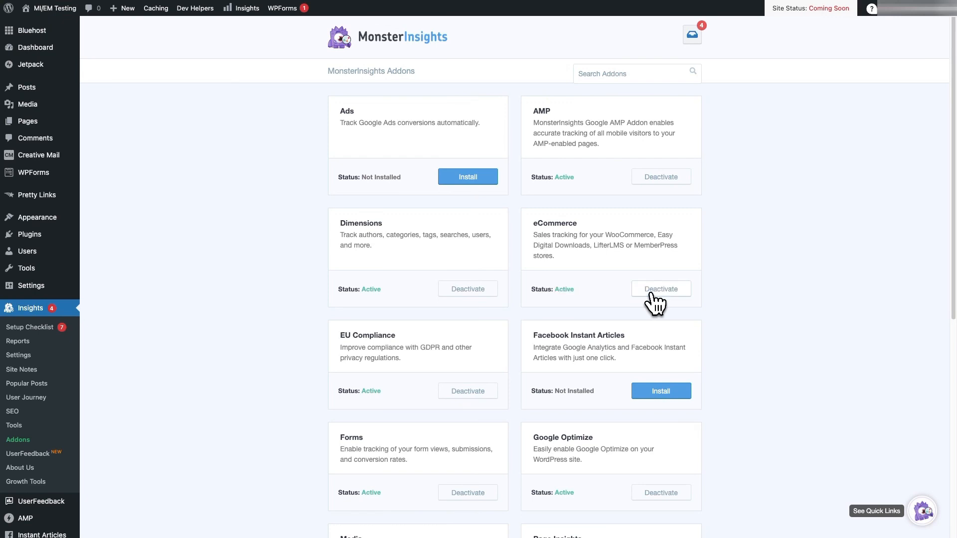
pyautogui.scroll(-5, 306, 322)
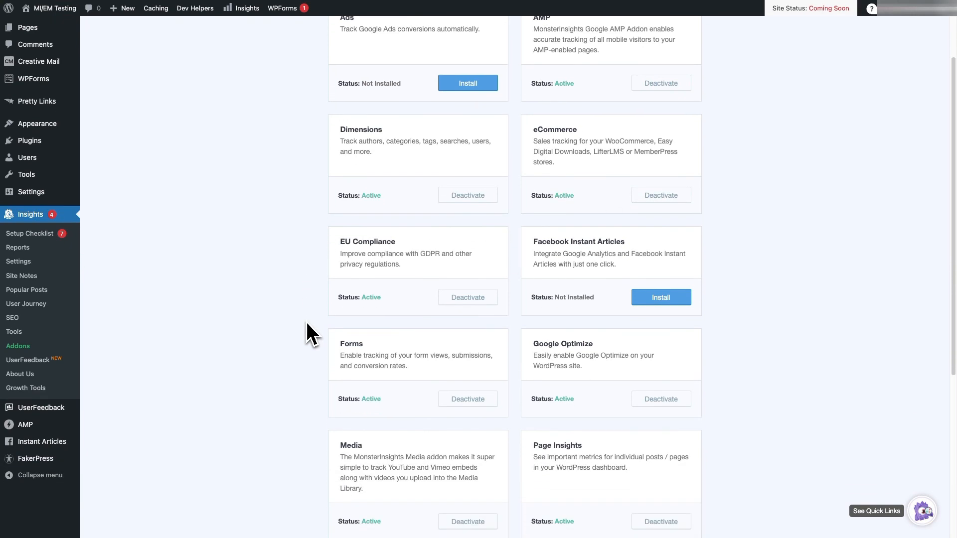
pyautogui.scroll(-3, 309, 330)
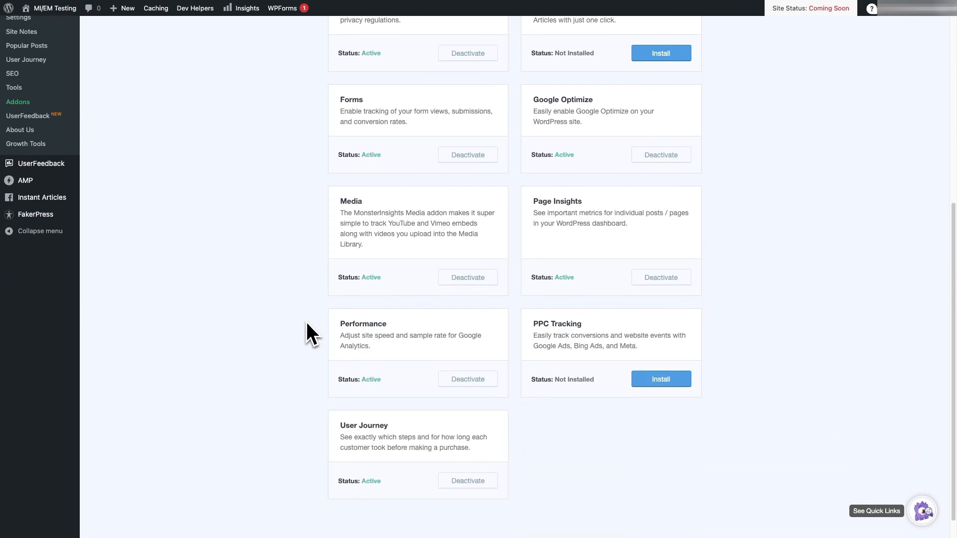
pyautogui.click(654, 368)
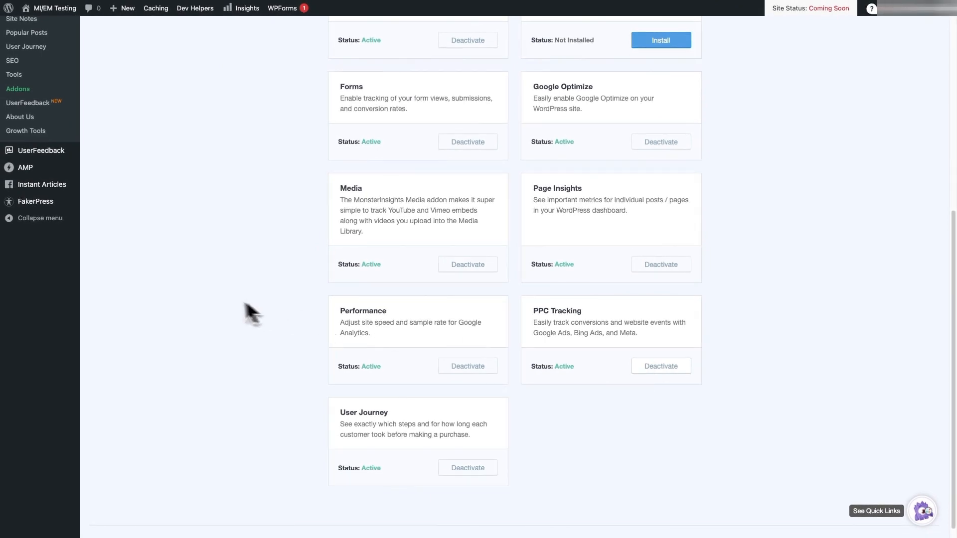
# Open the MonsterInsights conversion settings and examine the Ads Tracking fields for Google, Meta and Microsoft Ads.
pyautogui.scroll(2, 94, 281)
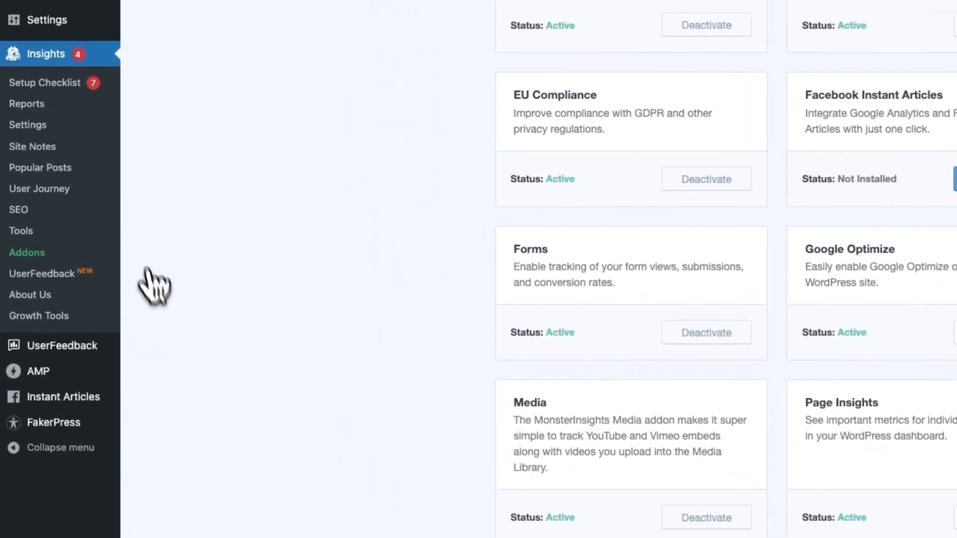
pyautogui.click(43, 130)
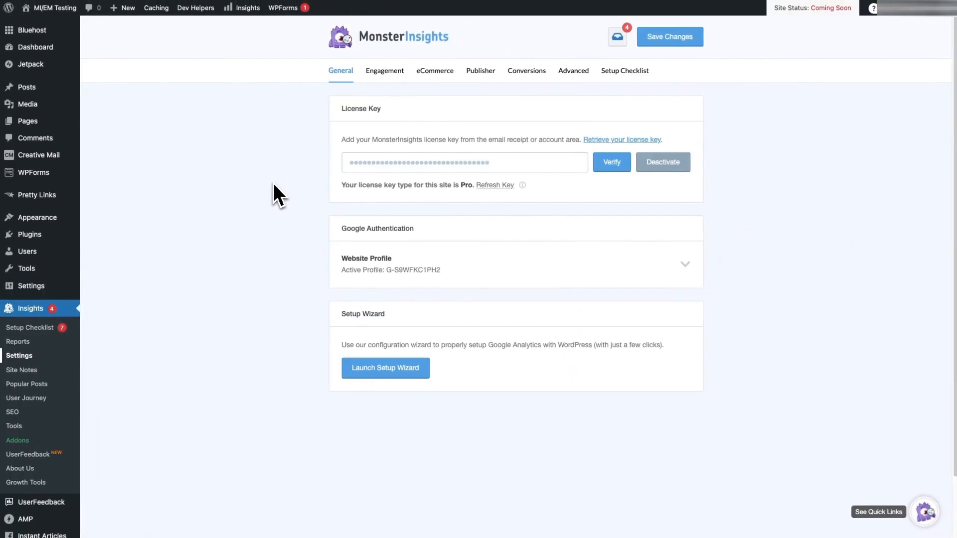
pyautogui.click(525, 71)
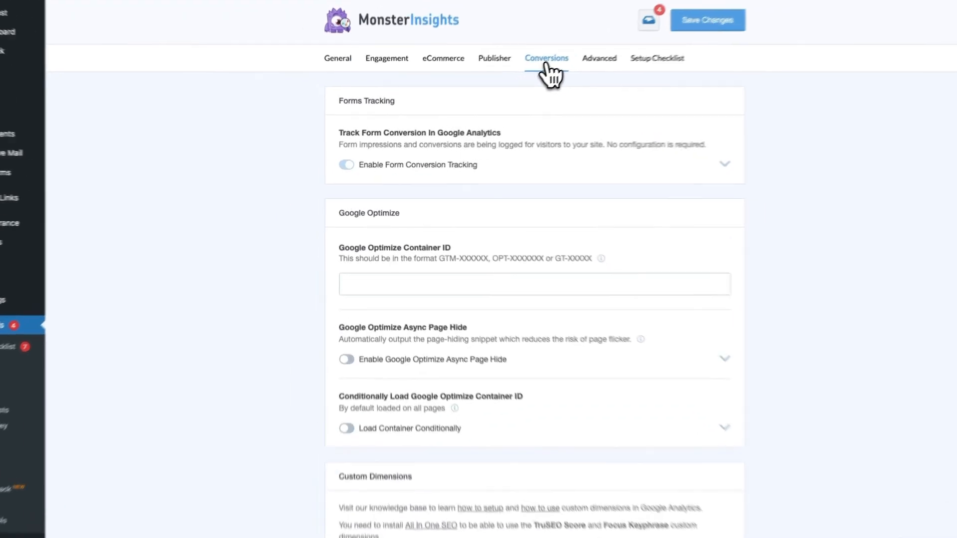
pyautogui.scroll(-10, 306, 242)
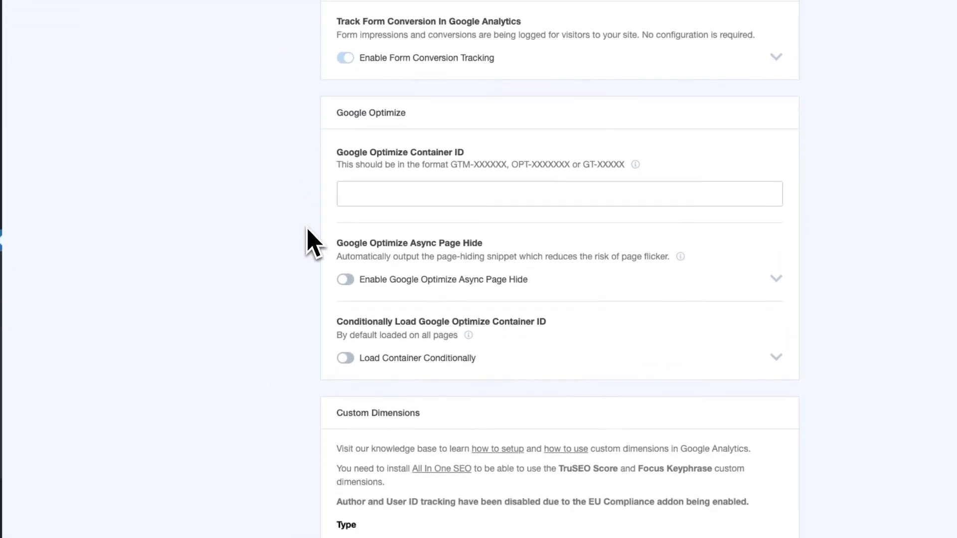
pyautogui.scroll(-12, 305, 242)
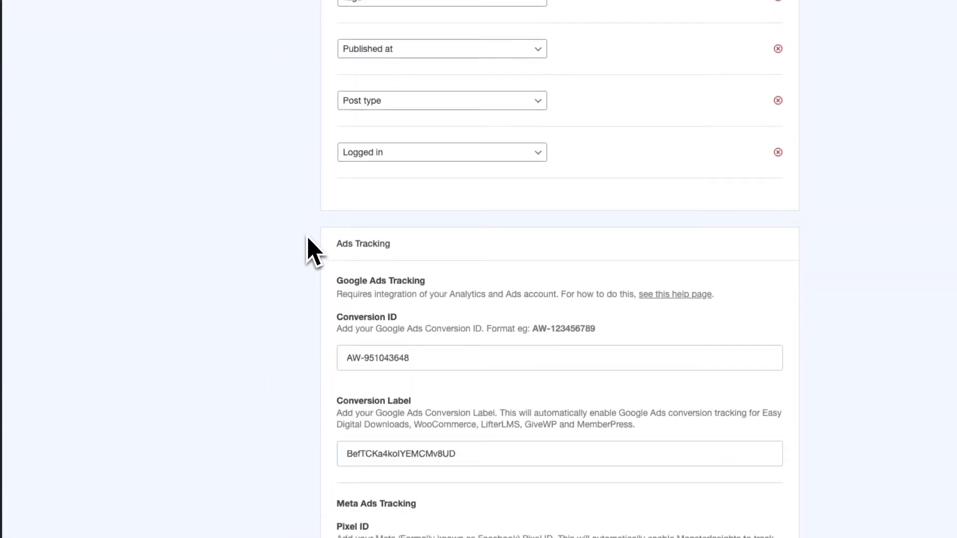
pyautogui.click(347, 405)
pyautogui.click(361, 529)
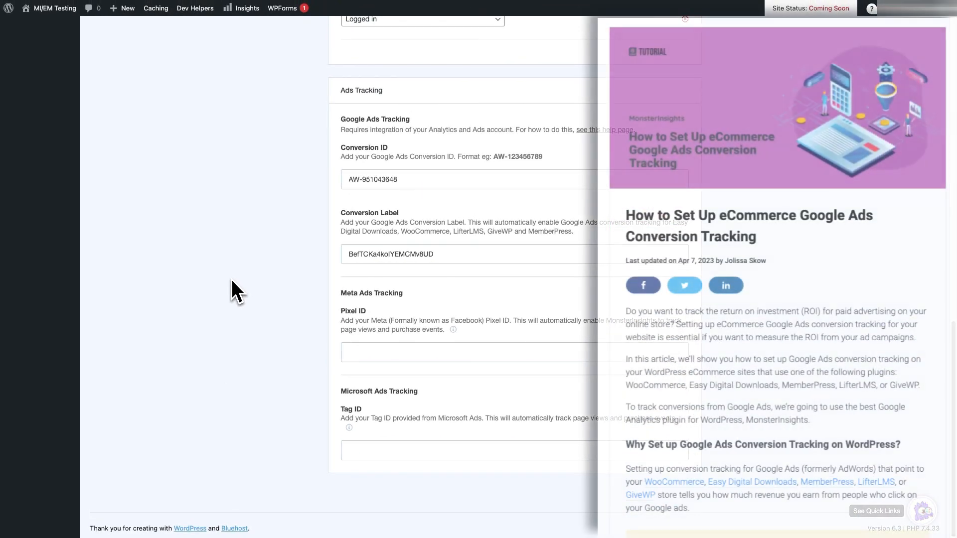
# Open the eCommerce overview report in the MonsterInsights reports and check its date range options.
pyautogui.scroll(1, 232, 279)
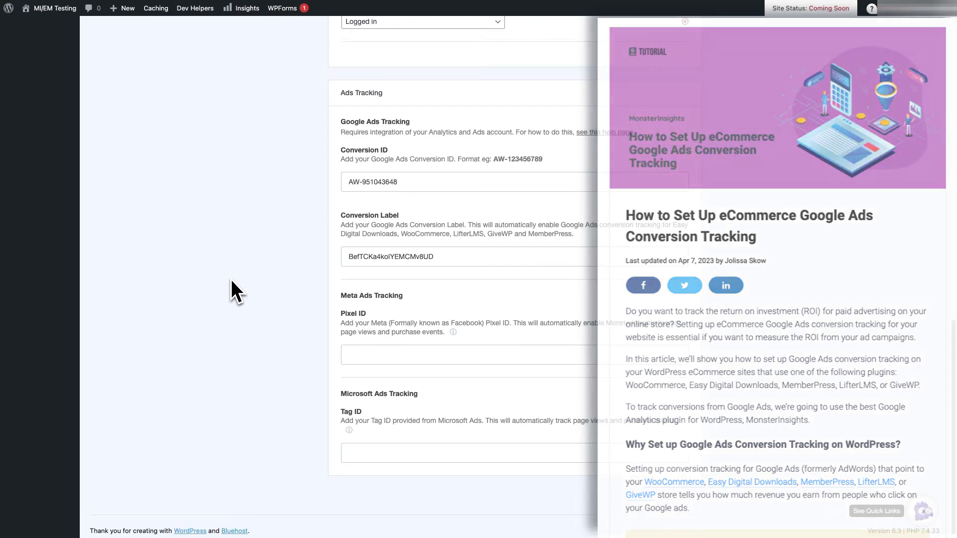
pyautogui.scroll(5, 232, 280)
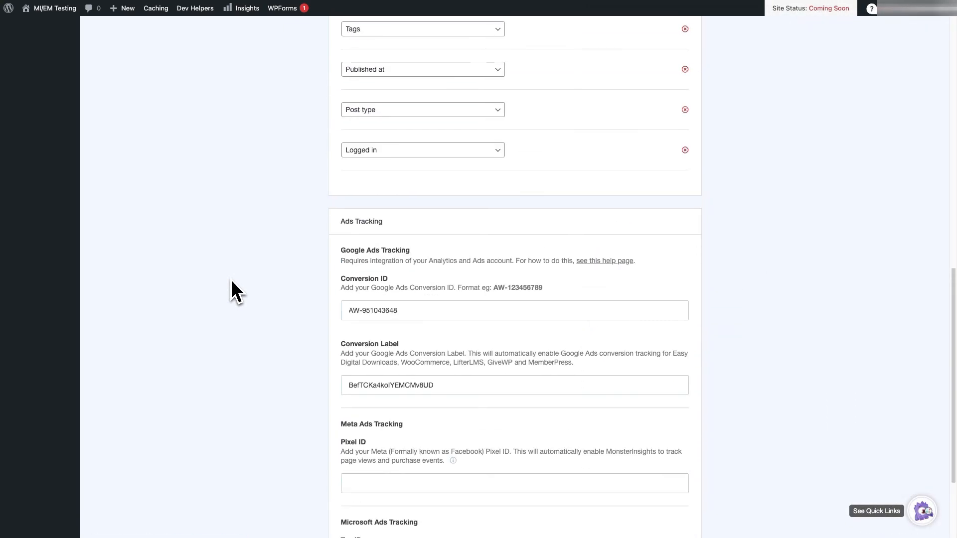
pyautogui.scroll(8, 227, 280)
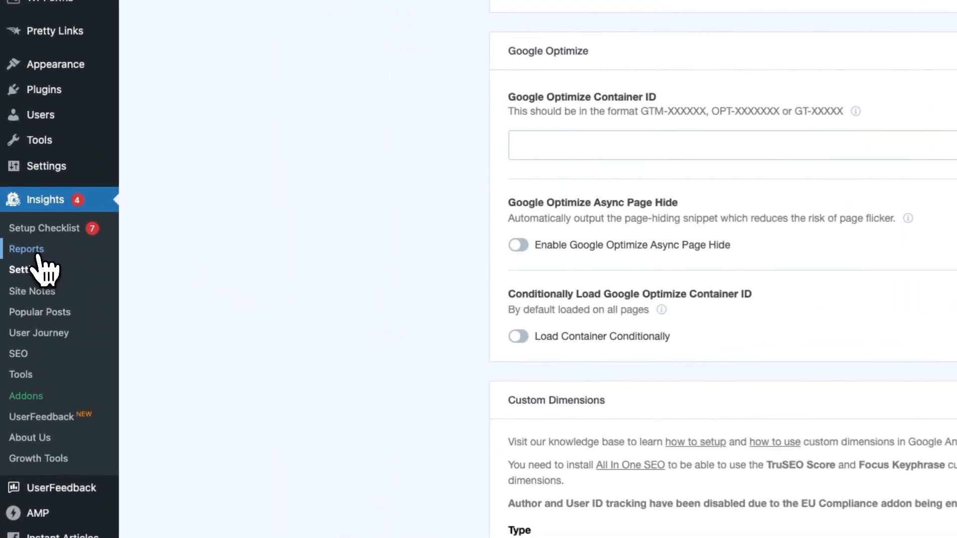
pyautogui.click(37, 254)
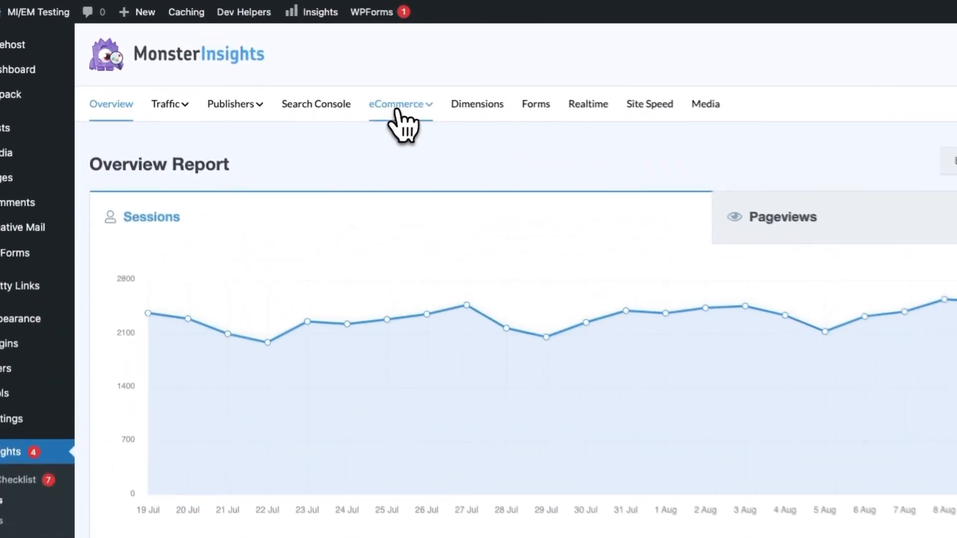
pyautogui.click(295, 71)
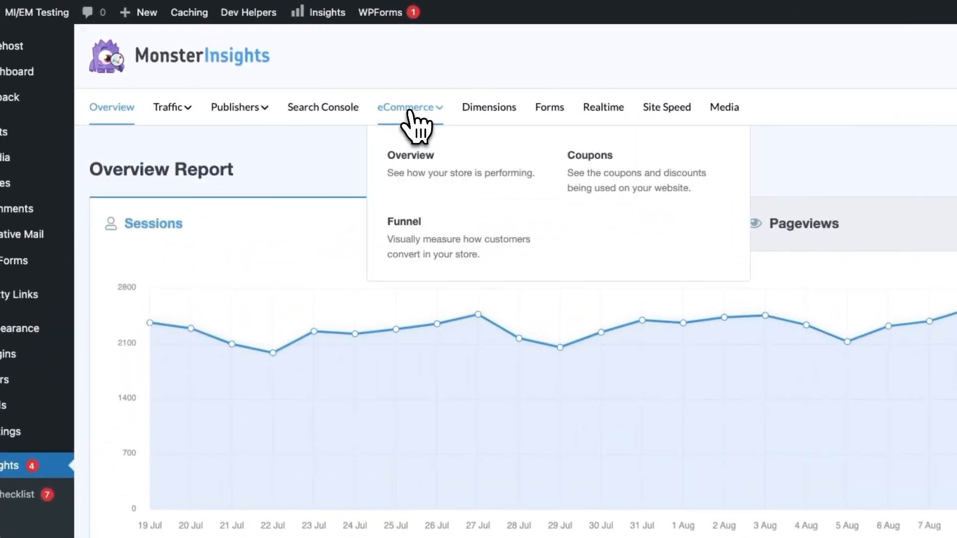
pyautogui.click(410, 155)
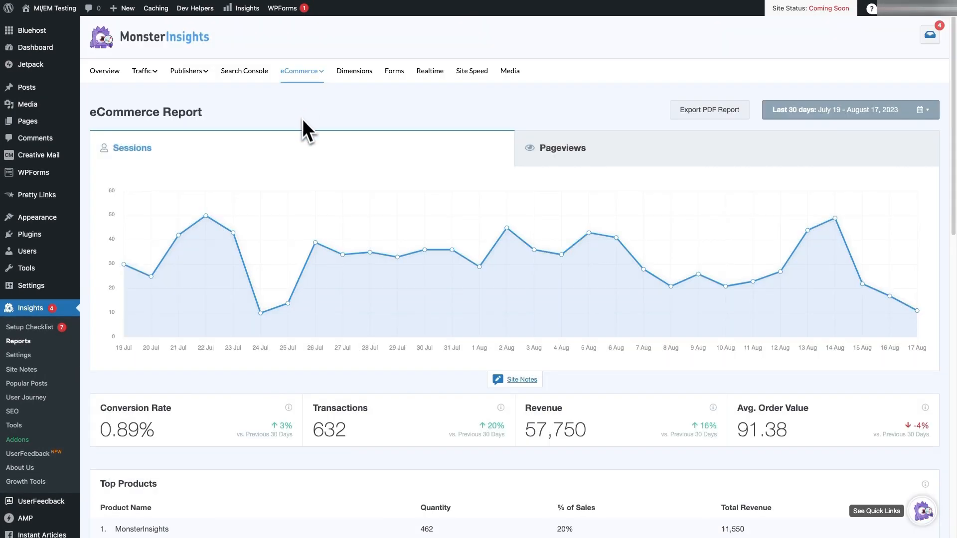
pyautogui.click(801, 114)
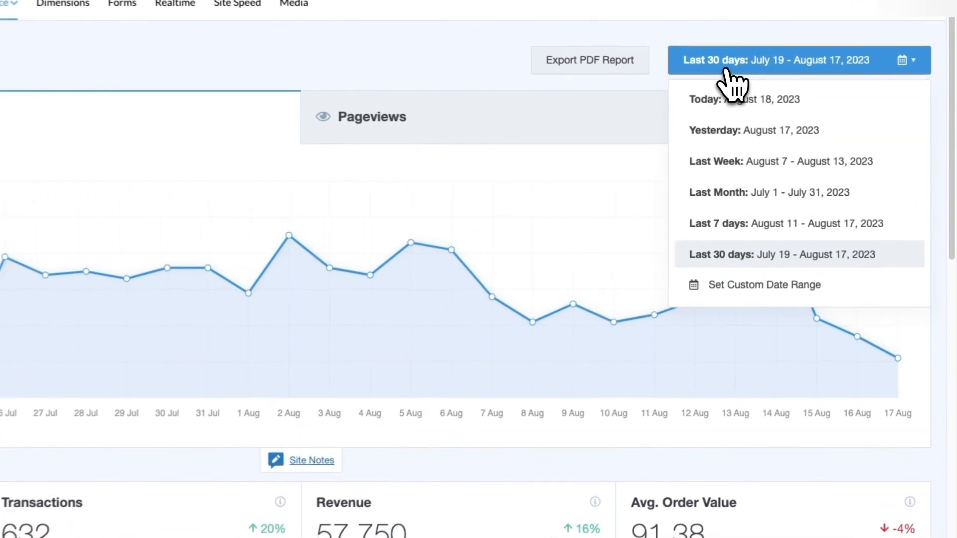
pyautogui.click(727, 70)
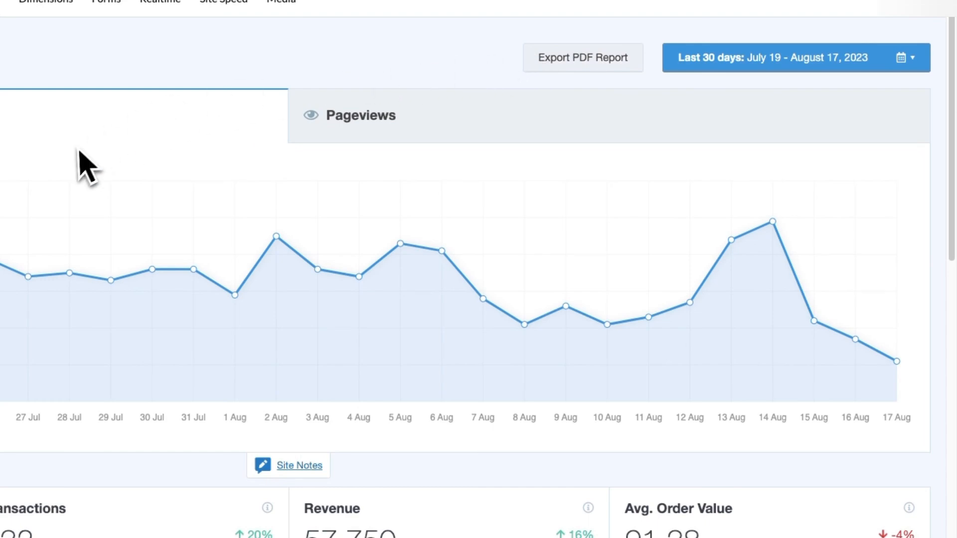
# Examine the eCommerce report's sessions chart, conversion metrics, Top Products, Top Conversion Sources and cart and checkout statistics.
pyautogui.click(373, 124)
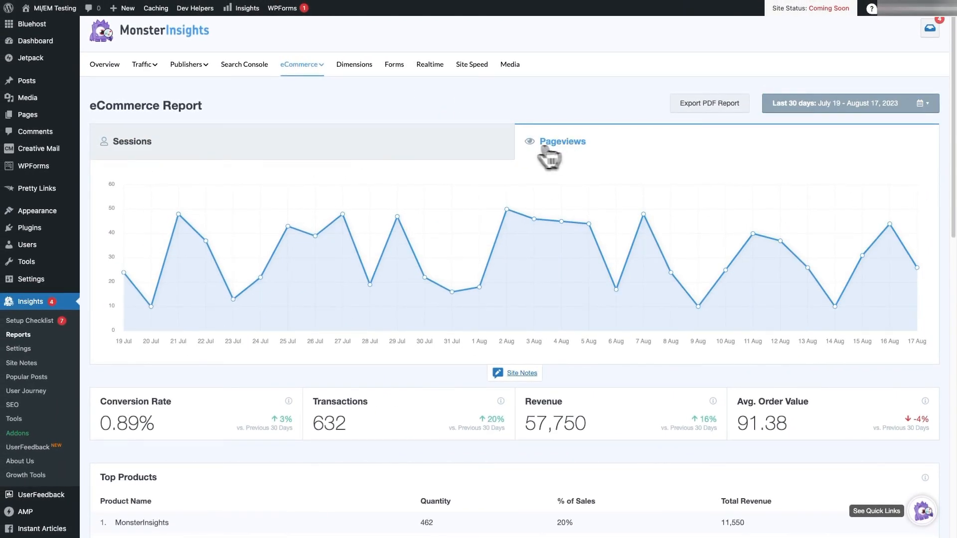
pyautogui.click(450, 151)
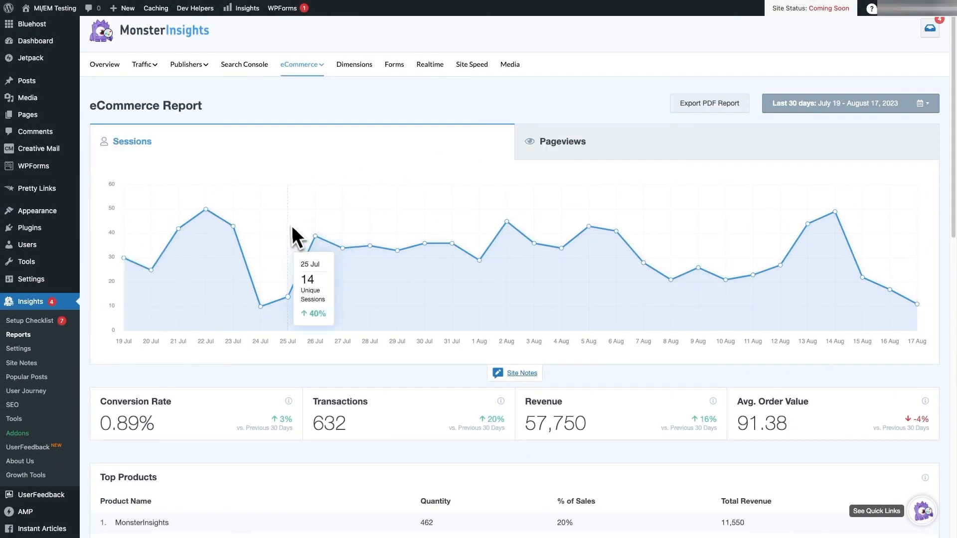
pyautogui.scroll(-3, 84, 231)
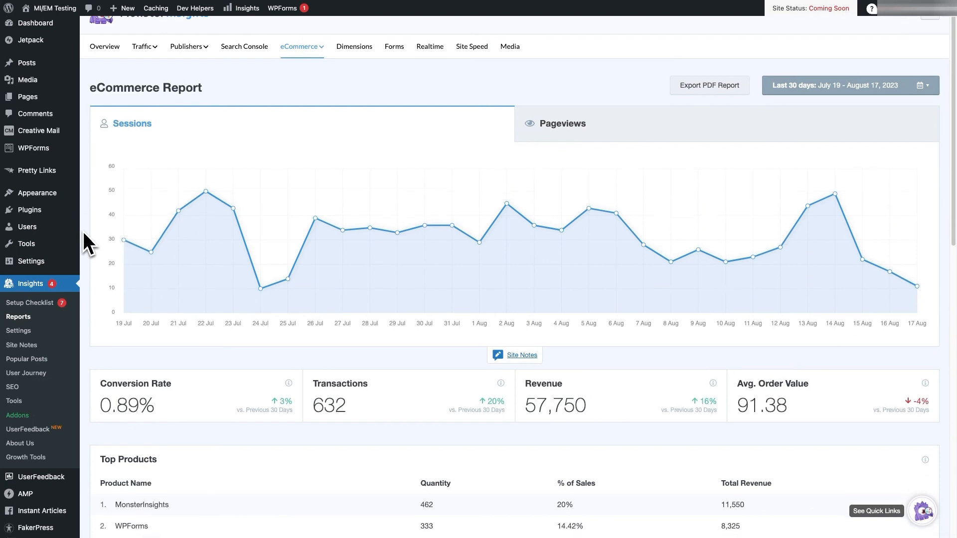
pyautogui.scroll(-5, 84, 233)
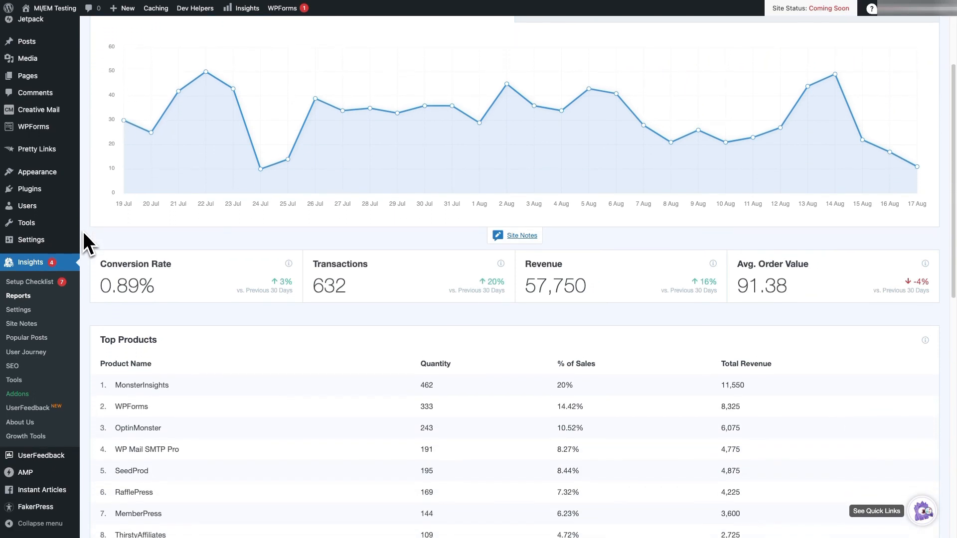
pyautogui.scroll(-5, 84, 232)
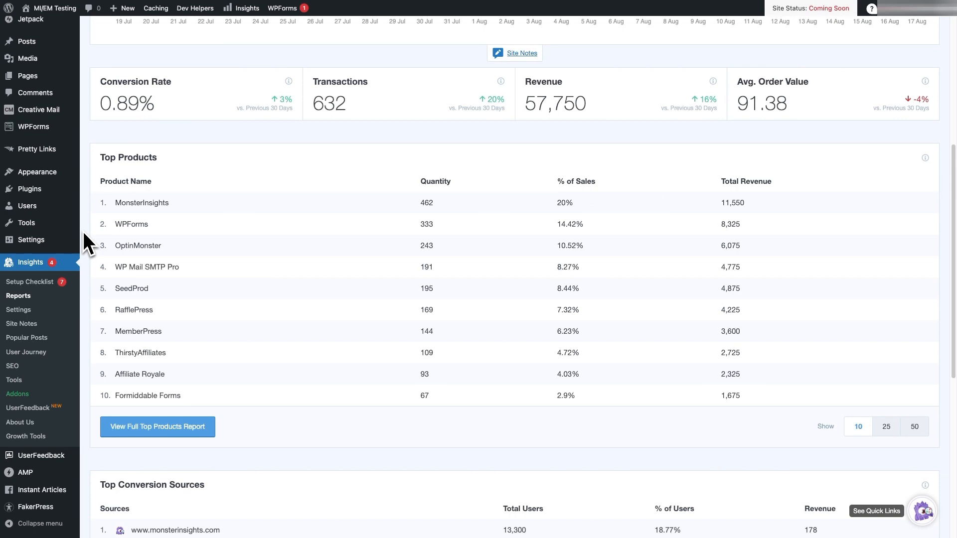
pyautogui.scroll(-9, 83, 232)
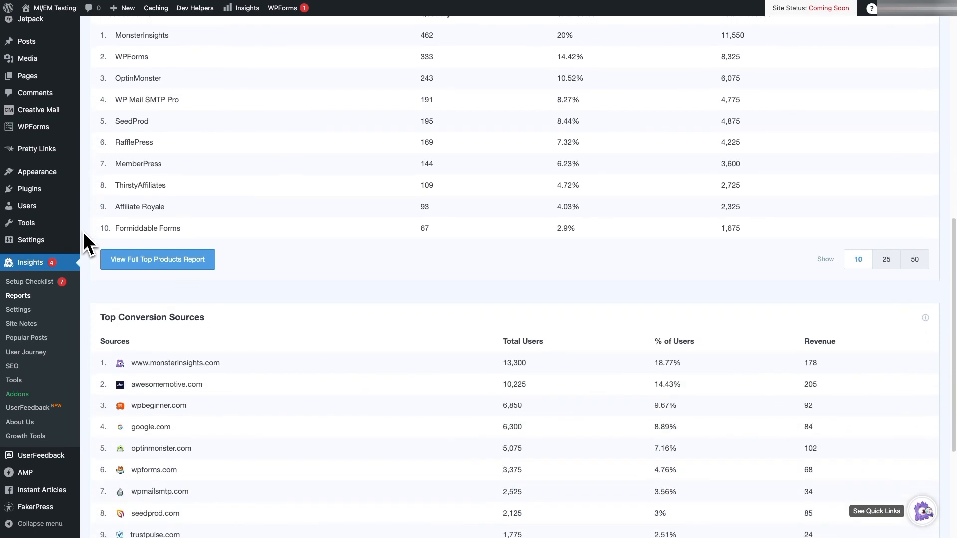
pyautogui.scroll(-5, 83, 231)
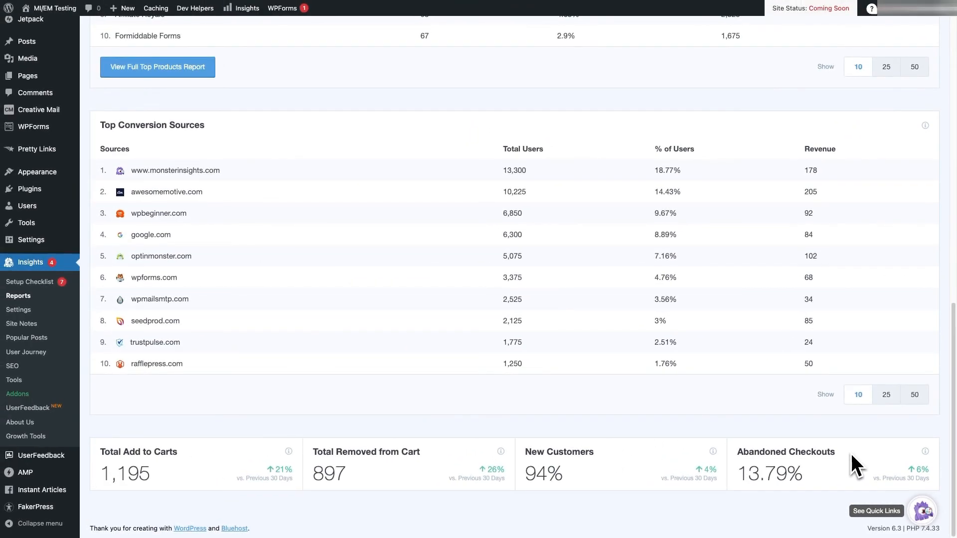
pyautogui.scroll(5, 824, 433)
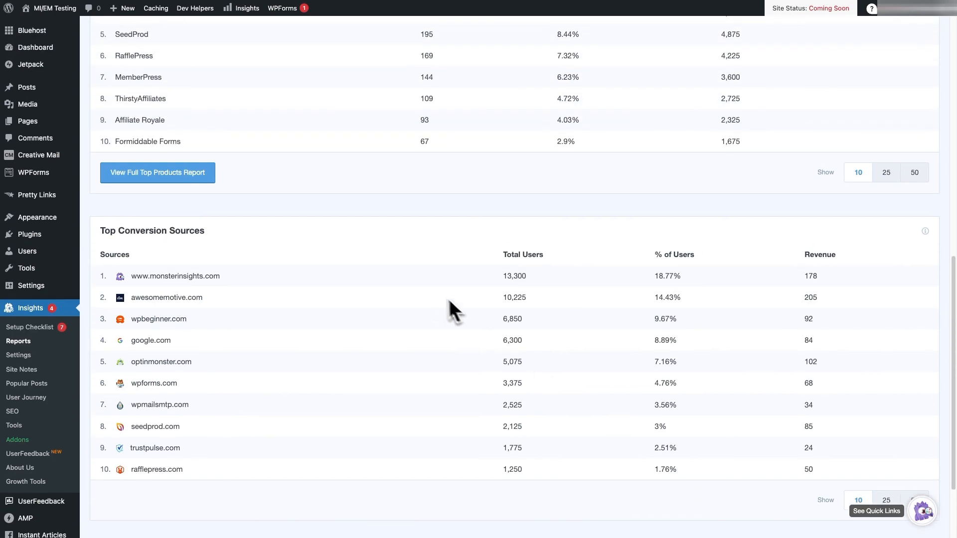
pyautogui.scroll(3, 319, 221)
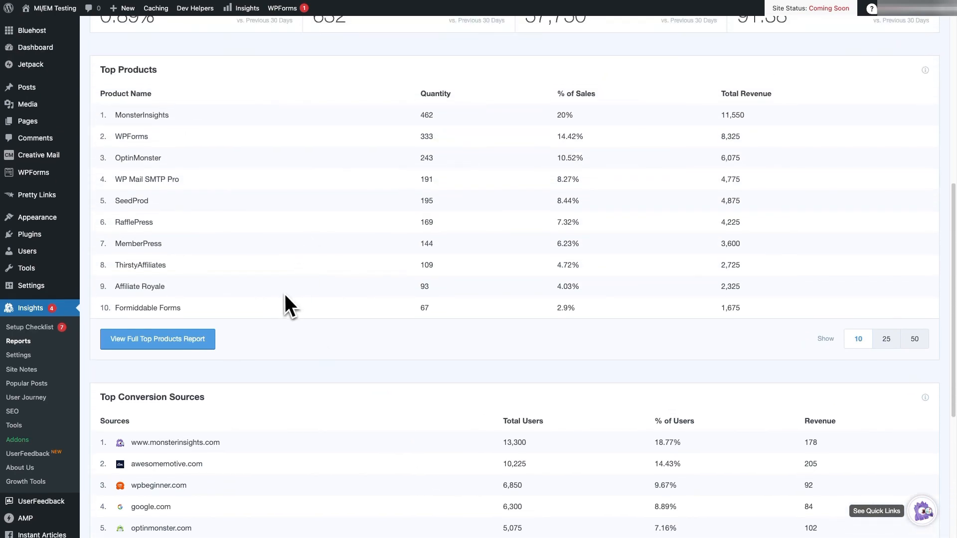
# Open the full top products report in Google Analytics and view the Ecommerce purchases report under Monetization.
pyautogui.click(163, 341)
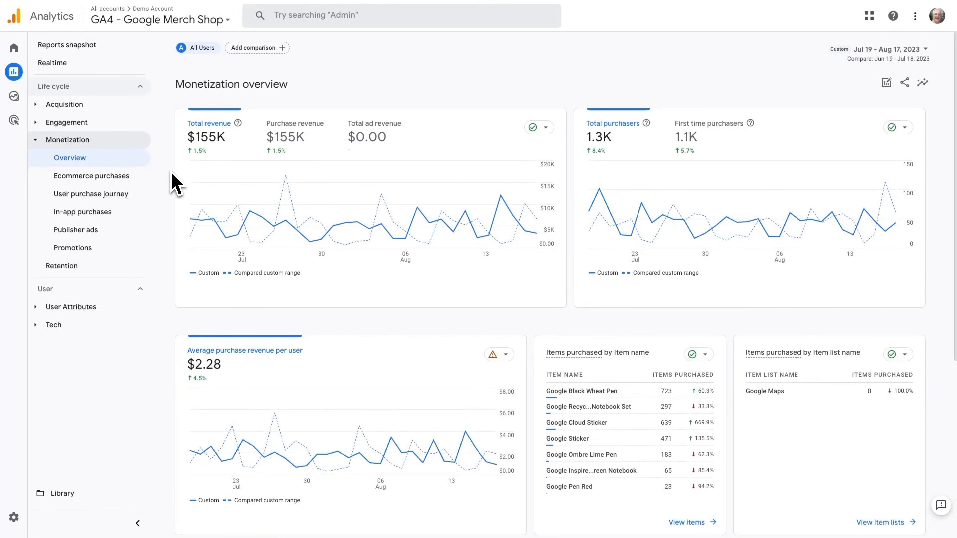
pyautogui.click(121, 177)
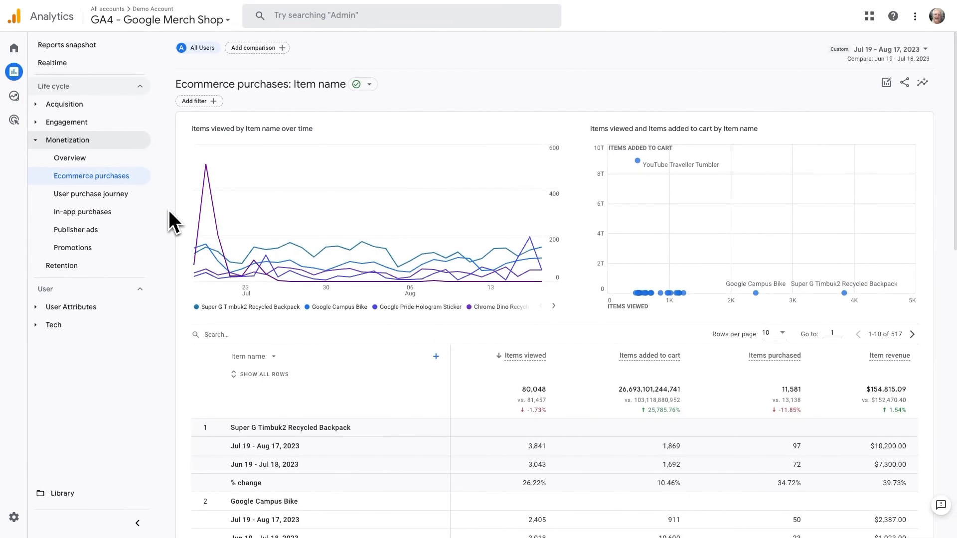
# Open the Traffic acquisition report and examine the conversions and total revenue for each session default channel group.
pyautogui.click(36, 105)
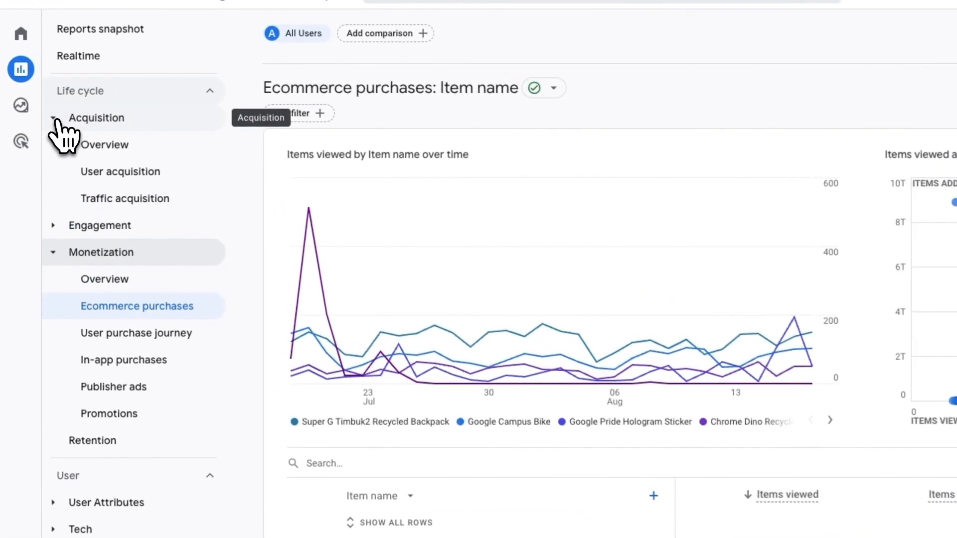
pyautogui.click(142, 199)
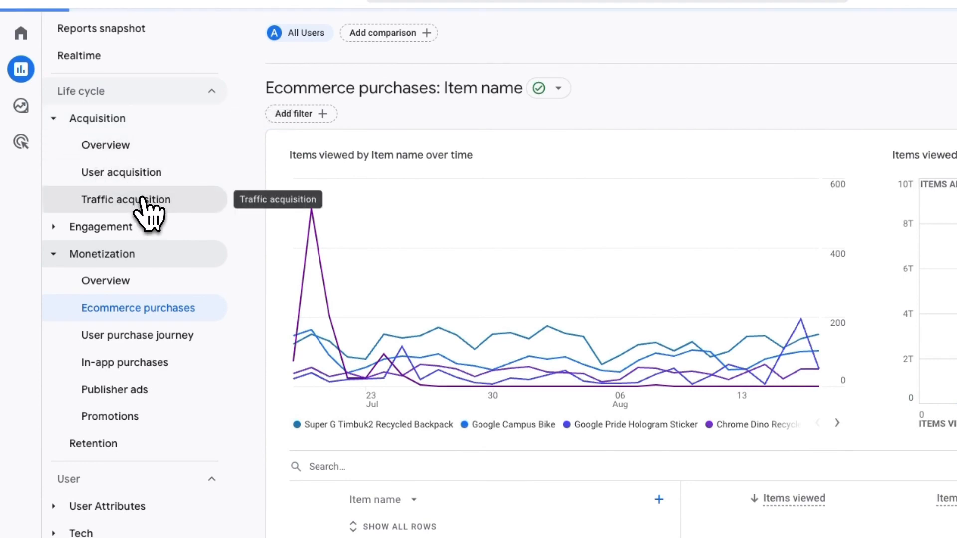
pyautogui.scroll(-5, 255, 324)
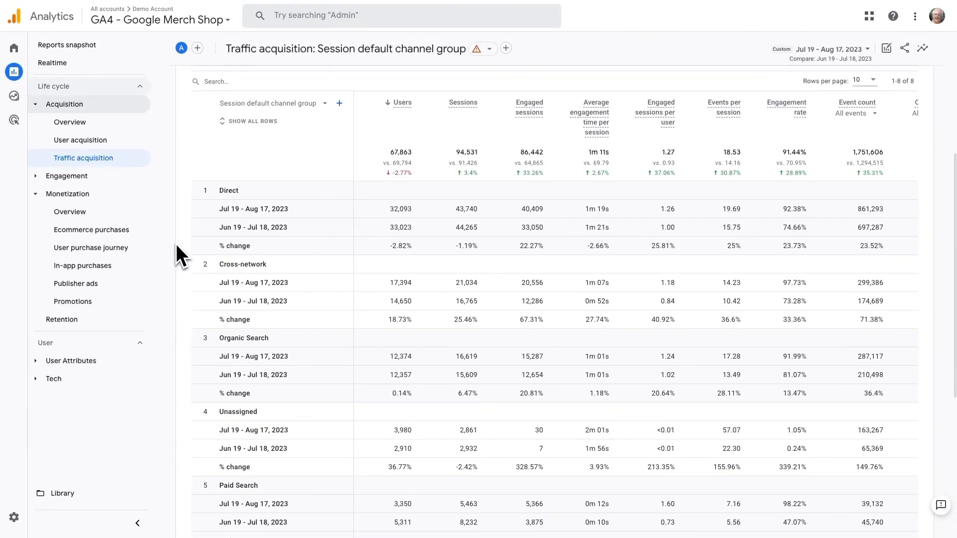
pyautogui.scroll(-5, 176, 247)
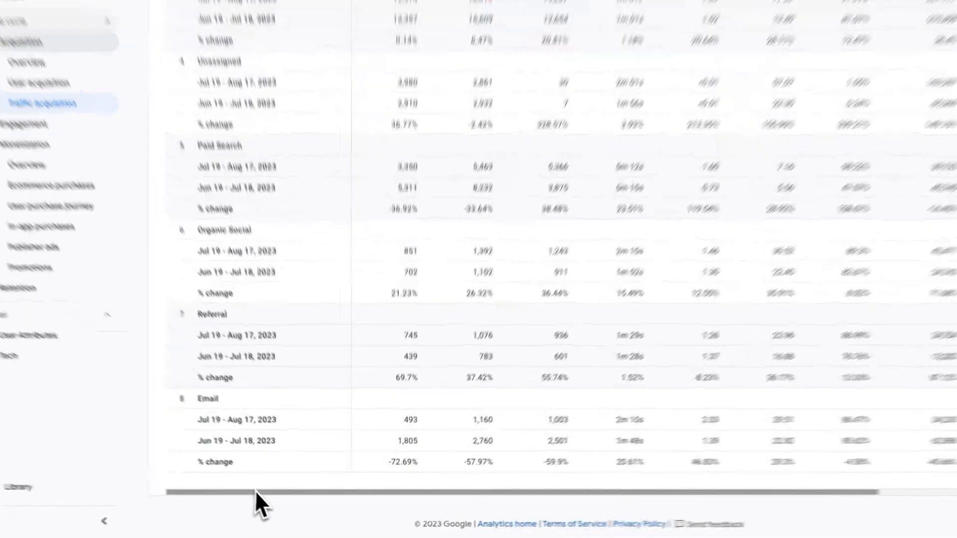
pyautogui.moveTo(255, 492); pyautogui.dragTo(445, 492)
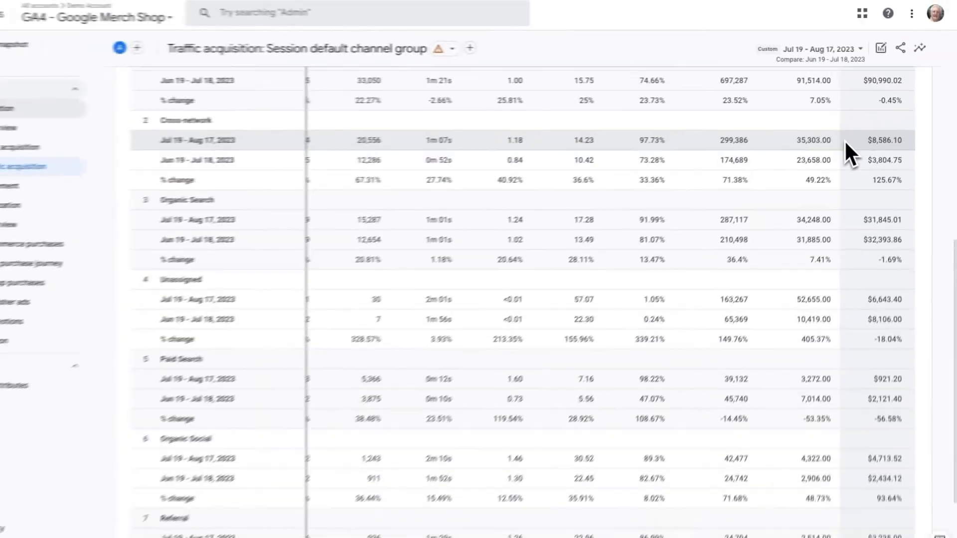
# Limit the Conversions column of the traffic acquisition table to the purchase event.
pyautogui.scroll(2, 849, 125)
pyautogui.click(831, 119)
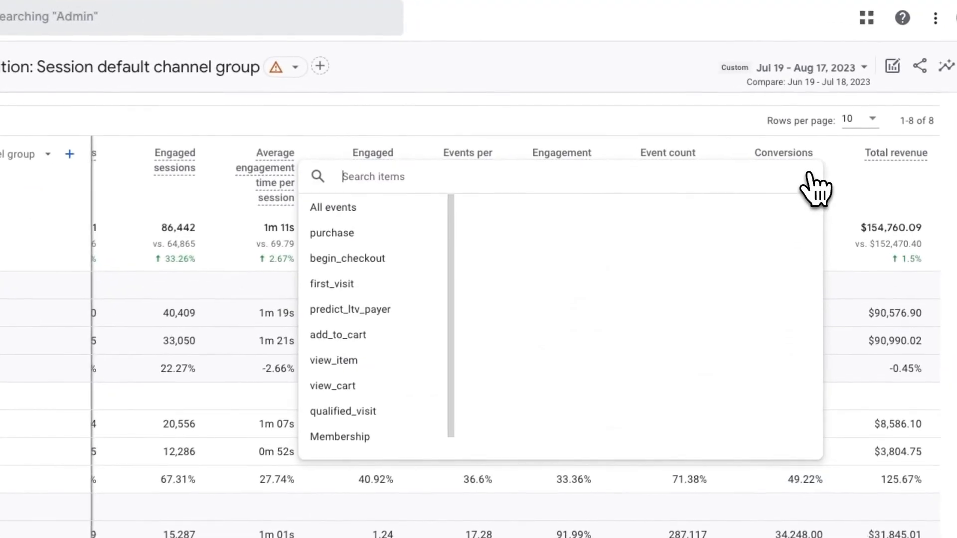
pyautogui.click(345, 238)
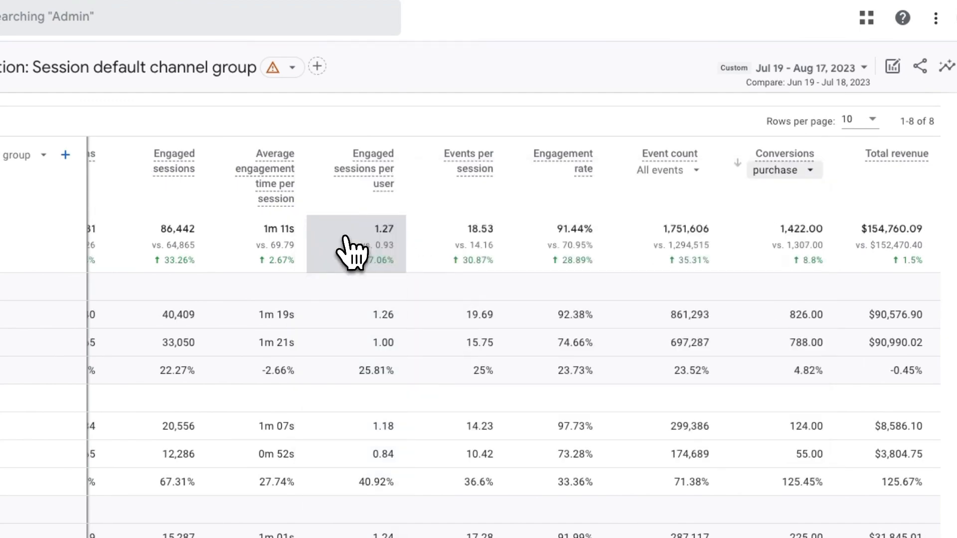